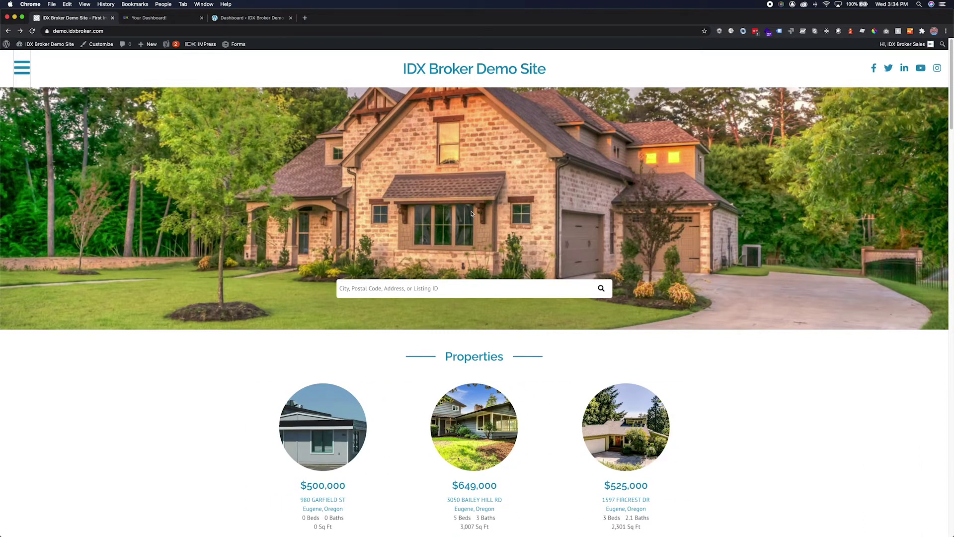
Step: Review the site menu from Home to My Account, then go to the IDX Broker dashboard
{"action": "left_click", "coordinate": [28, 70]}
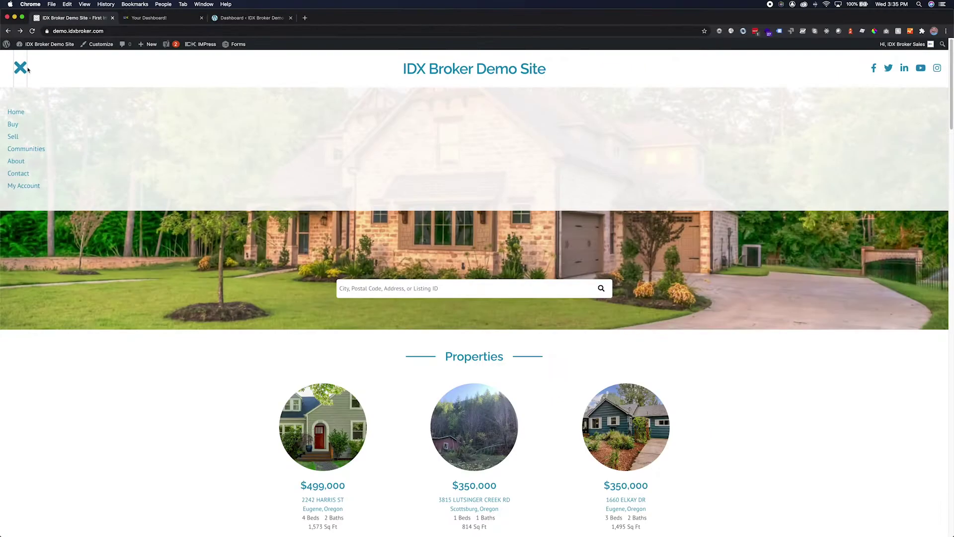
{"action": "left_click", "coordinate": [150, 18]}
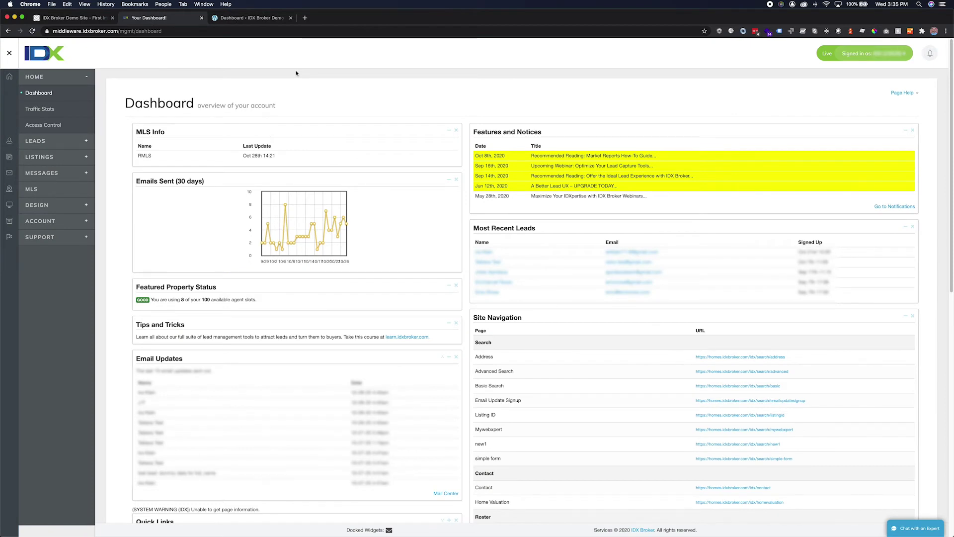
{"action": "left_click", "coordinate": [52, 205]}
Step: Copy the Featured page URL from IDX Broker's Page Templates and return to WordPress
{"action": "left_click", "coordinate": [49, 175]}
{"action": "left_click", "coordinate": [56, 192]}
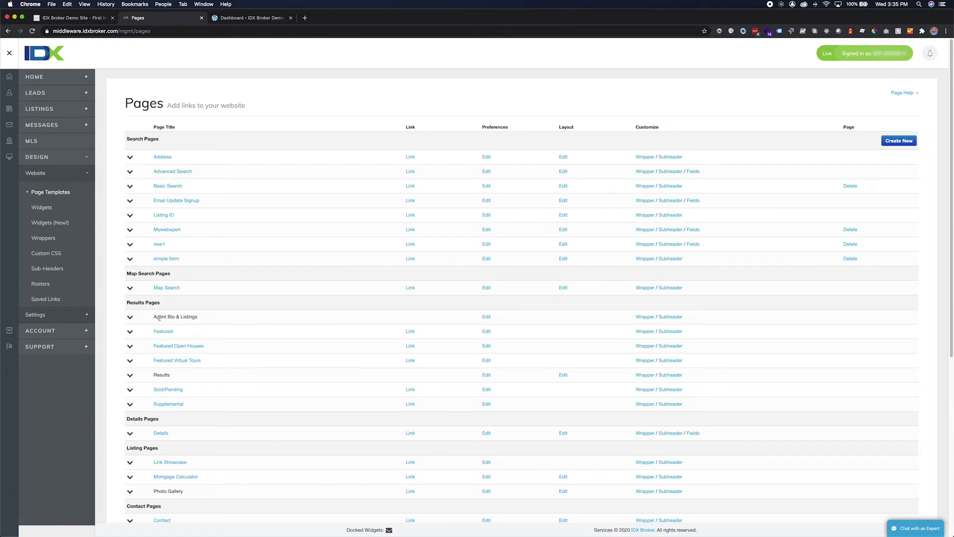
{"action": "left_click", "coordinate": [409, 331]}
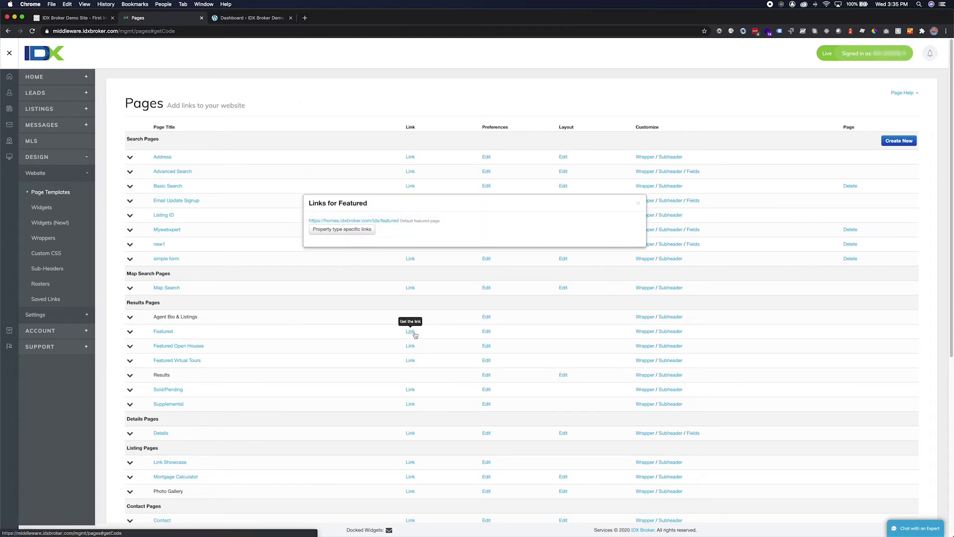
{"action": "right_click", "coordinate": [390, 220]}
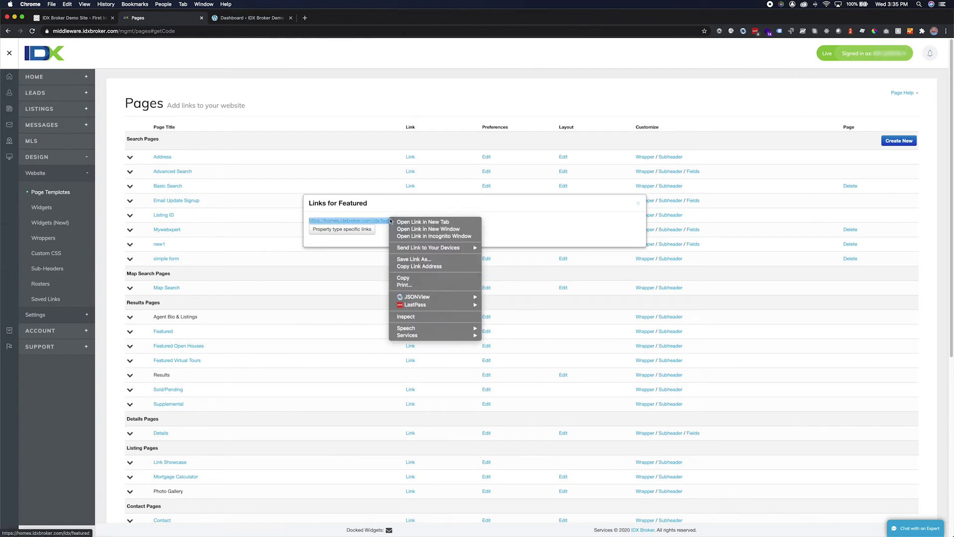
{"action": "left_click", "coordinate": [426, 267]}
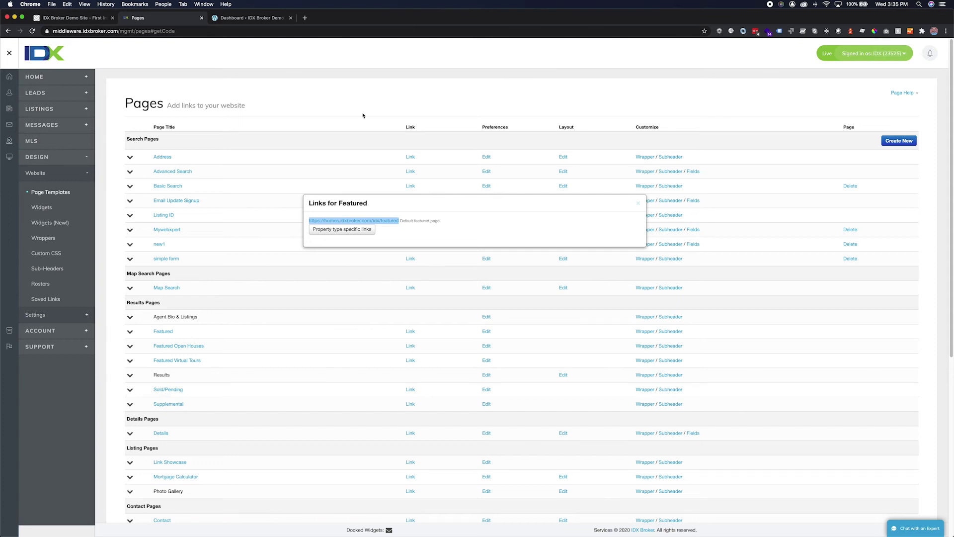
{"action": "left_click", "coordinate": [251, 18]}
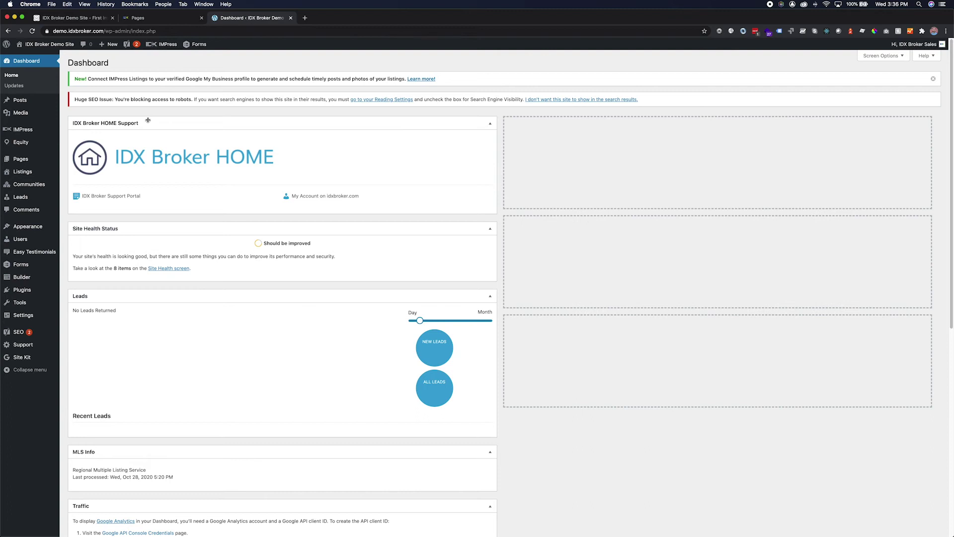
Step: Open Appearance > Menus with Main Menu (Header Right) selected for editing
{"action": "mouse_move", "coordinate": [28, 225]}
{"action": "left_click", "coordinate": [73, 258]}
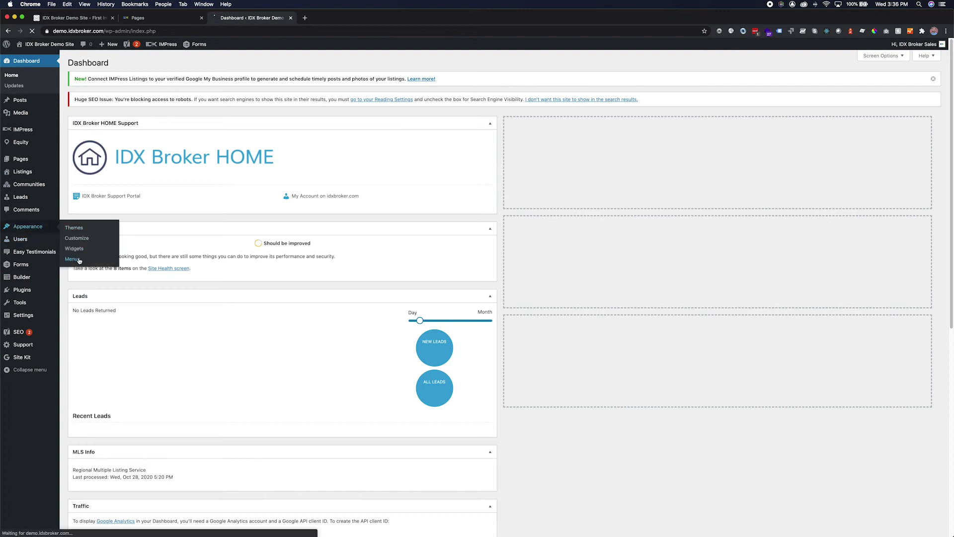
{"action": "left_click", "coordinate": [163, 104]}
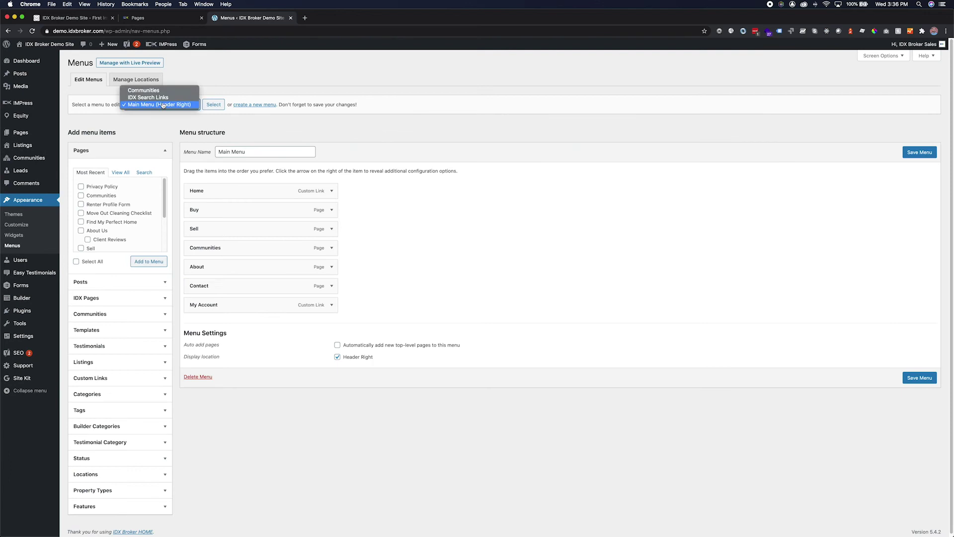
{"action": "left_click", "coordinate": [163, 105]}
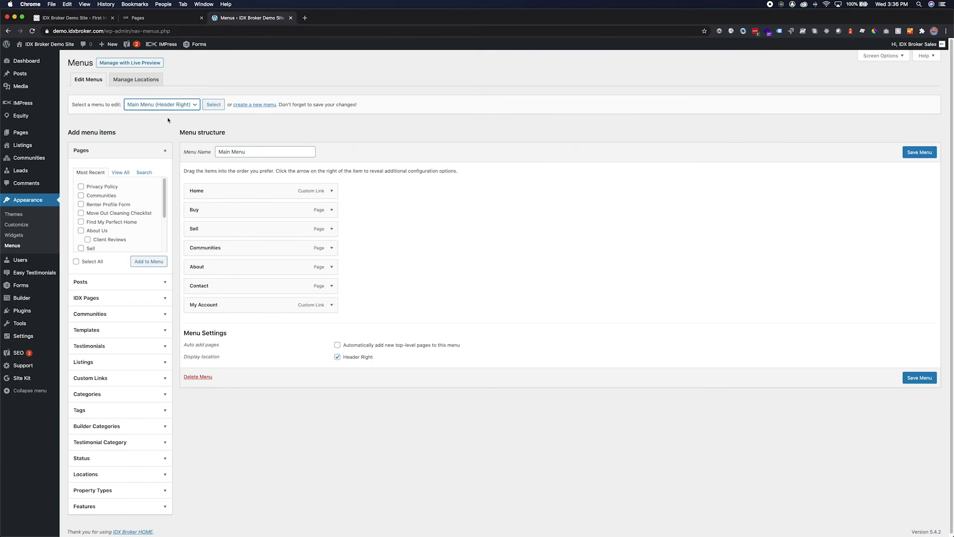
Step: Add a 'Featured Listings' custom link with the copied Featured URL, placed right after Sell
{"action": "left_click", "coordinate": [132, 380]}
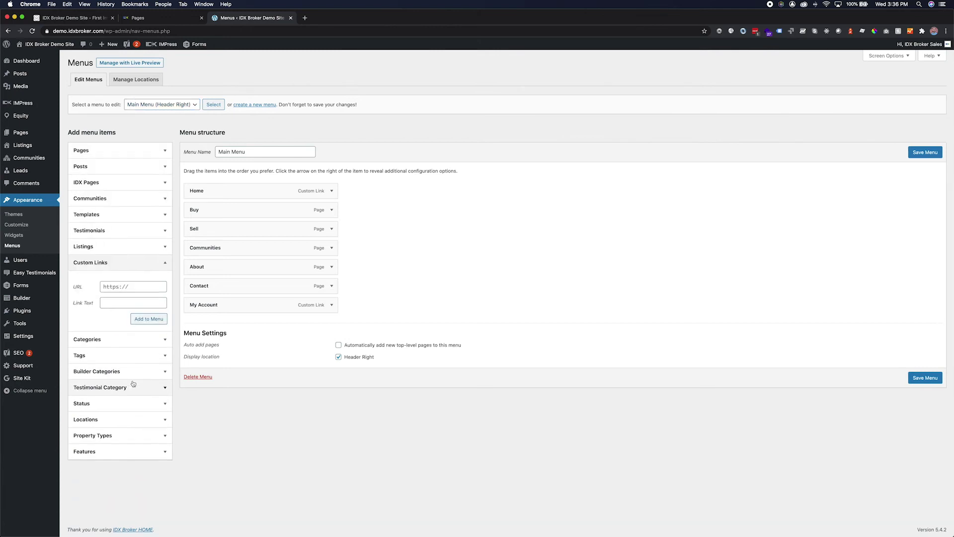
{"action": "left_click", "coordinate": [115, 283]}
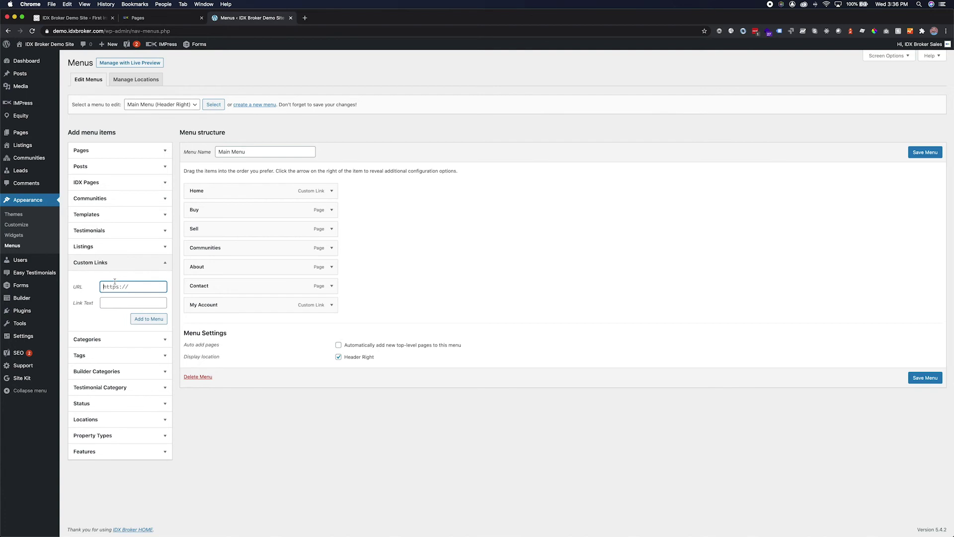
{"action": "key", "text": "super+v"}
{"action": "left_click", "coordinate": [116, 303]}
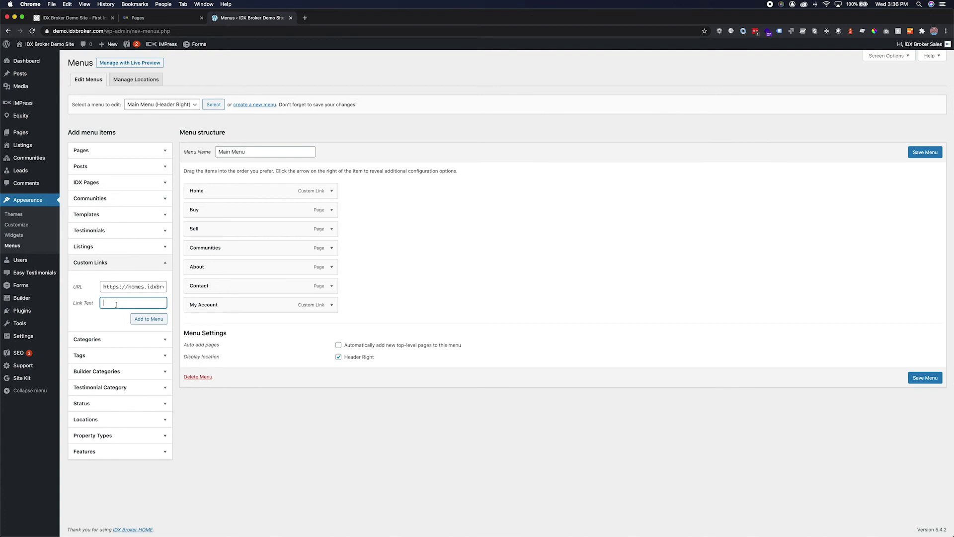
{"action": "type", "text": "eatured Lis"}
{"action": "type", "text": "tings"}
{"action": "left_click", "coordinate": [151, 320]}
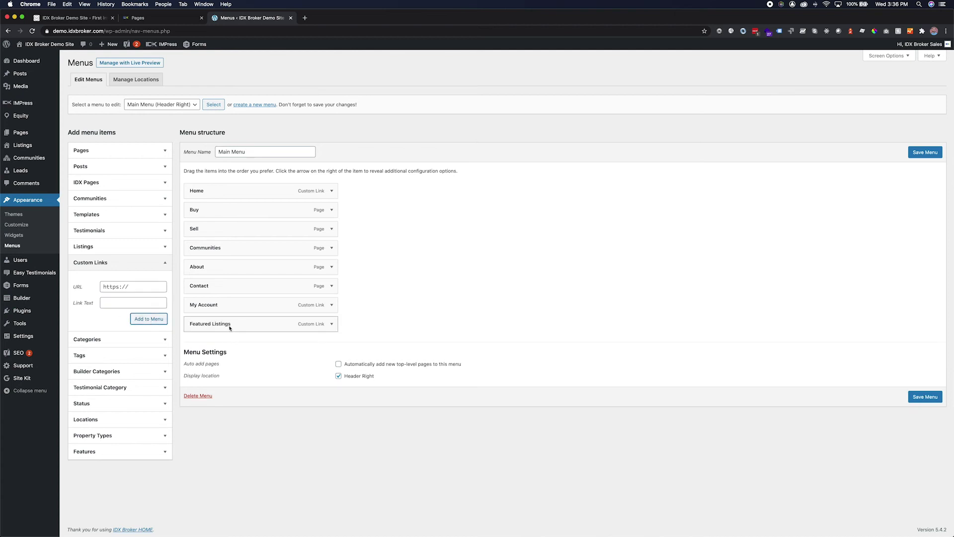
{"action": "left_click_drag", "start_coordinate": [230, 327], "coordinate": [225, 245]}
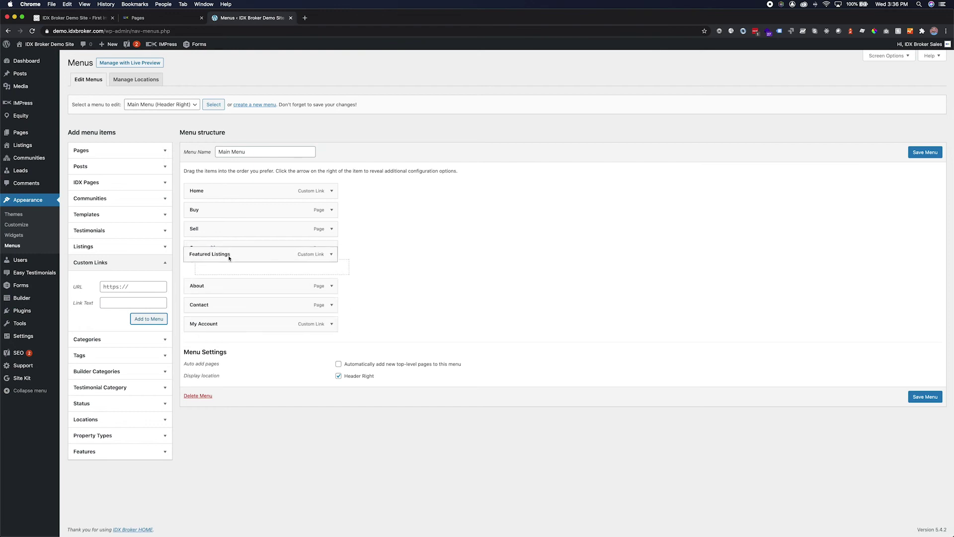
{"action": "left_click_drag", "start_coordinate": [225, 245], "coordinate": [223, 251]}
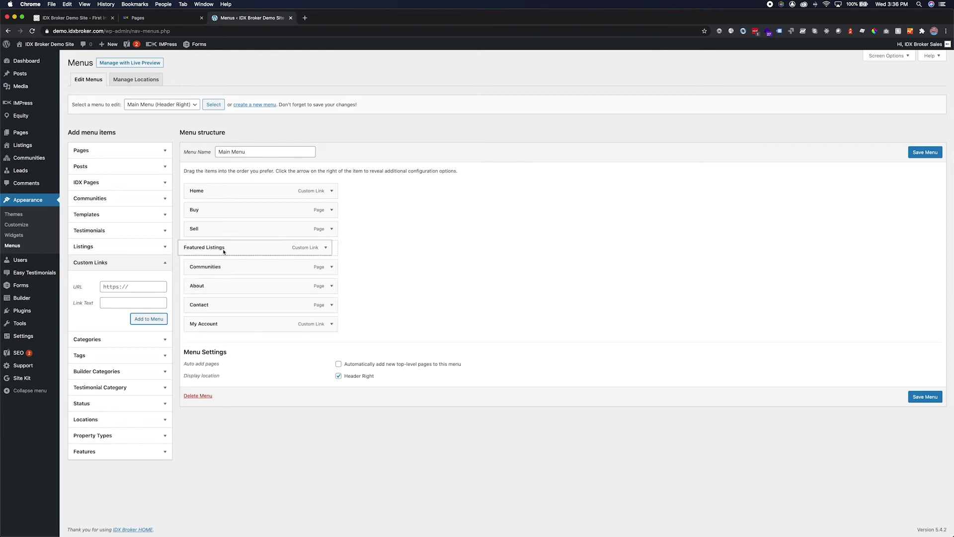
Step: Save Main Menu and confirm the live Featured Listings link shows 9 Featured Results
{"action": "left_click", "coordinate": [922, 399]}
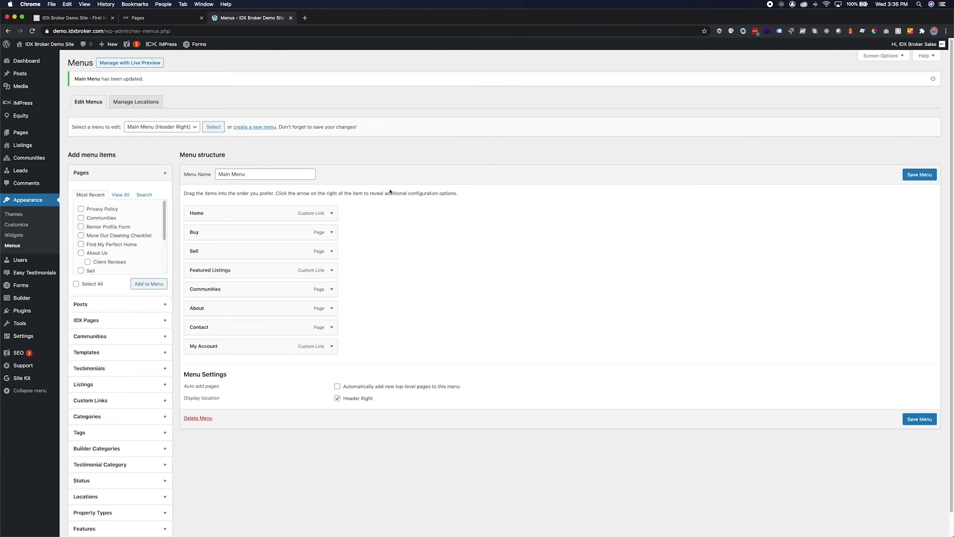
{"action": "left_click", "coordinate": [64, 17]}
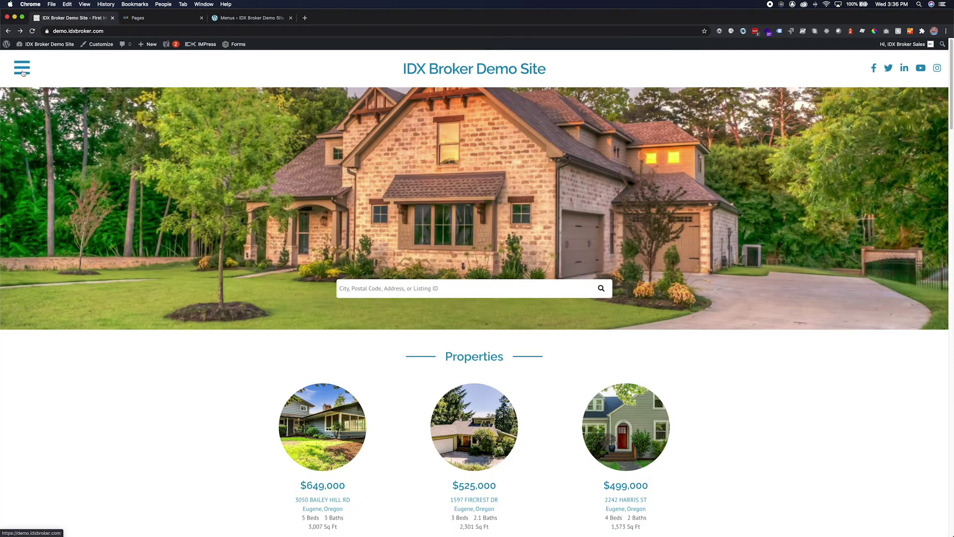
{"action": "left_click", "coordinate": [23, 72]}
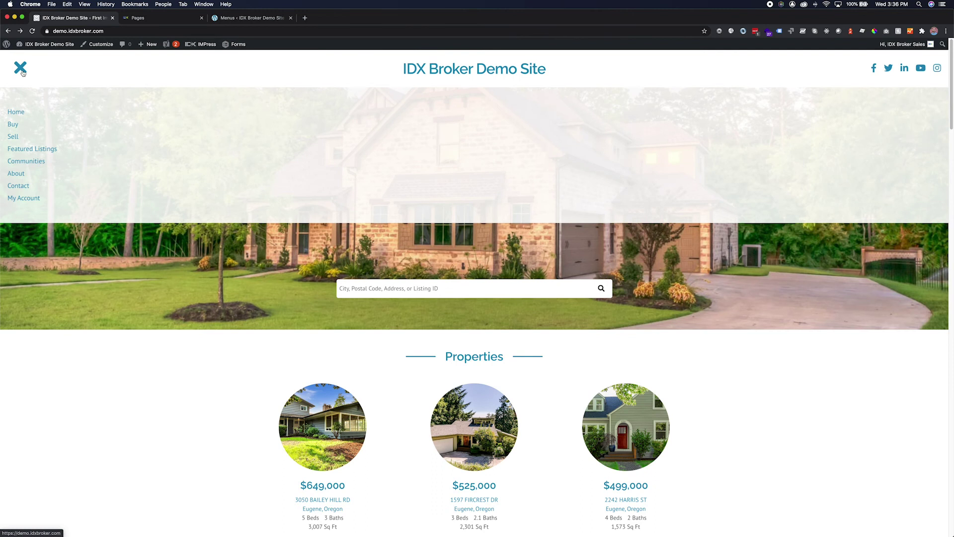
{"action": "left_click", "coordinate": [51, 151]}
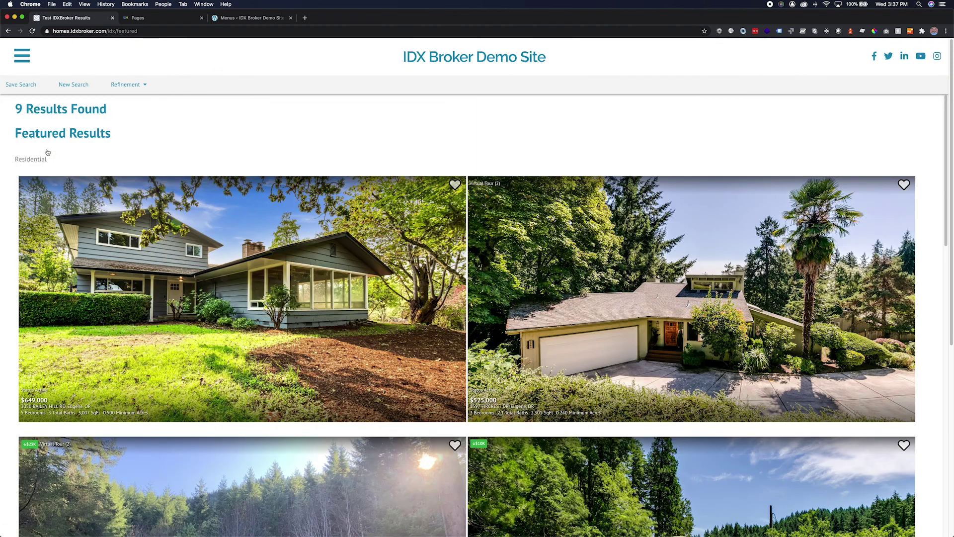